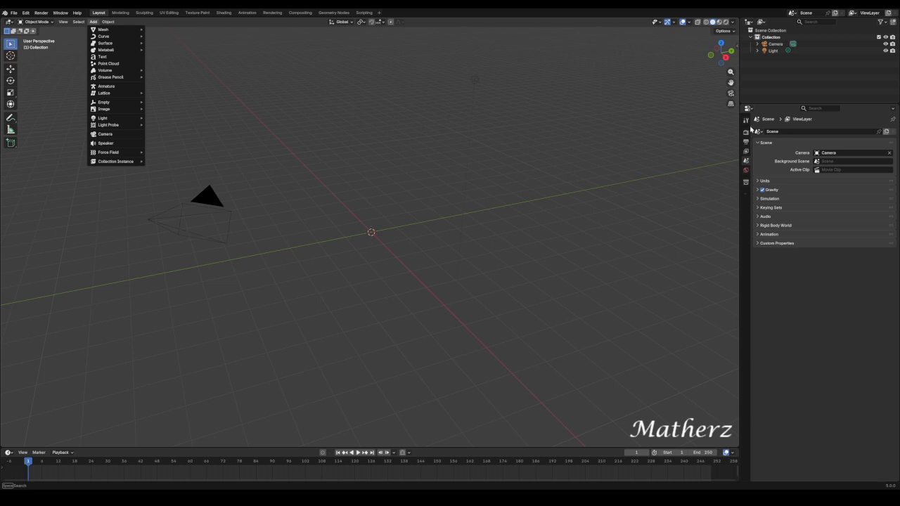
# Add a plane mesh to the scene at the 3D cursor
pyautogui.click(745, 132)
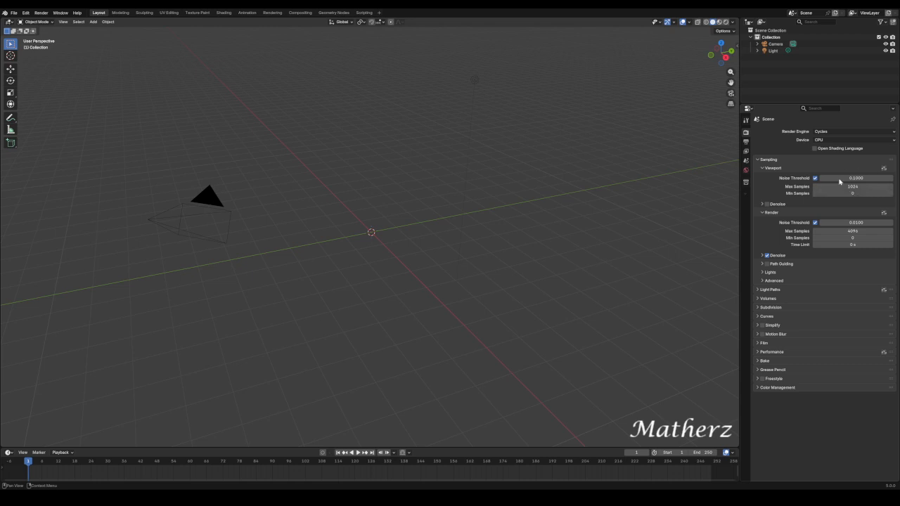
pyautogui.click(93, 22)
pyautogui.moveTo(104, 35)
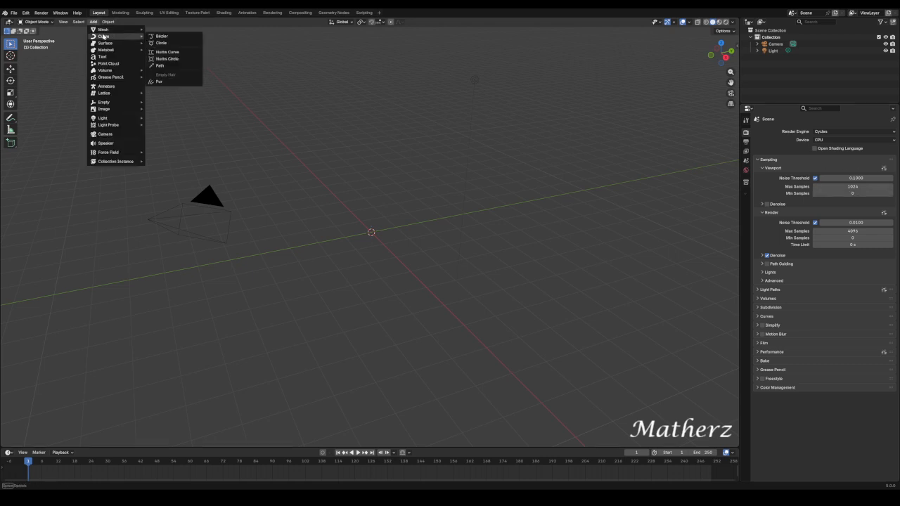
pyautogui.click(184, 32)
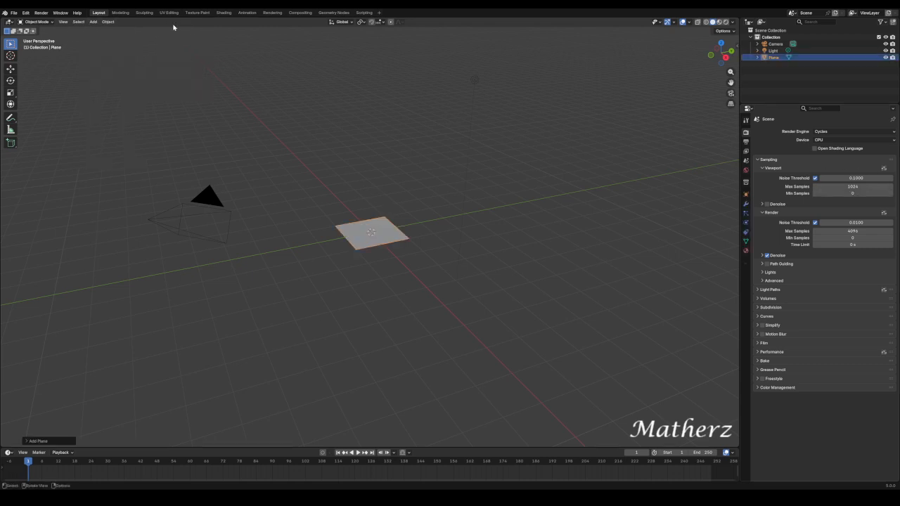
# Add an Ocean modifier to the plane
pyautogui.click(746, 203)
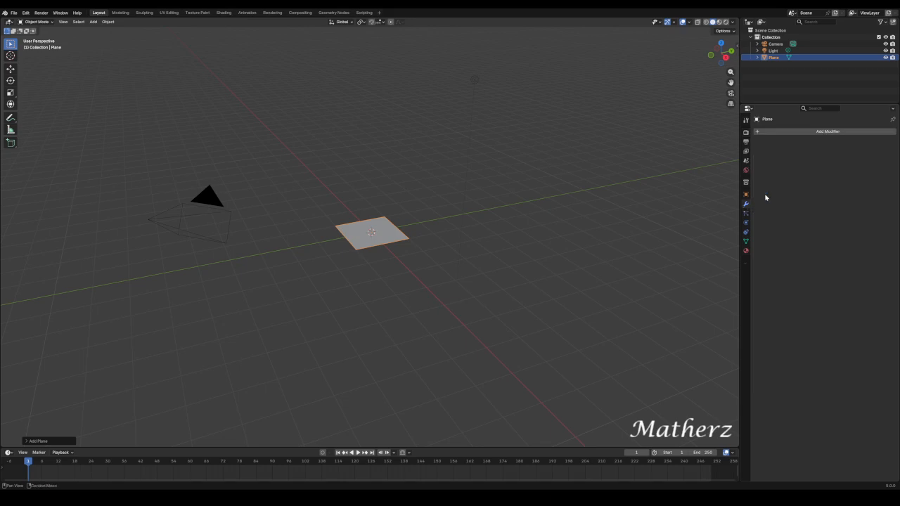
pyautogui.click(818, 131)
pyautogui.click(814, 128)
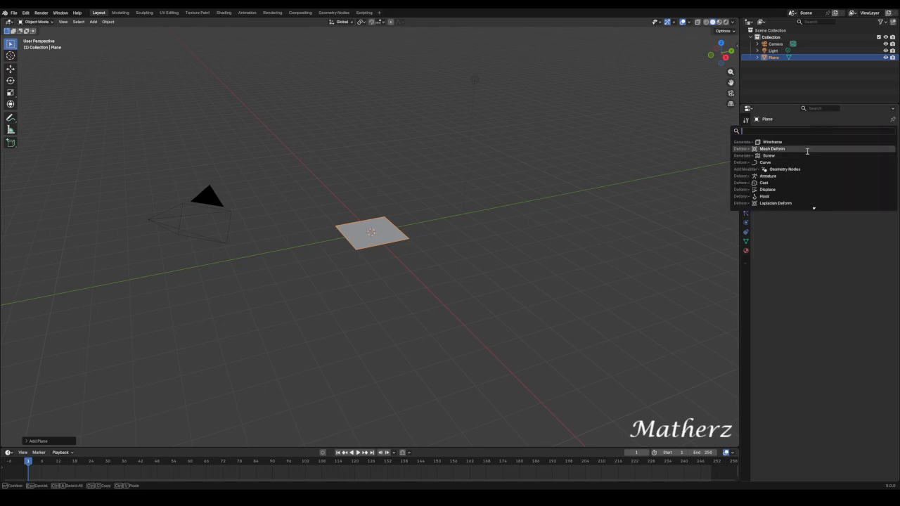
pyautogui.write('oc')
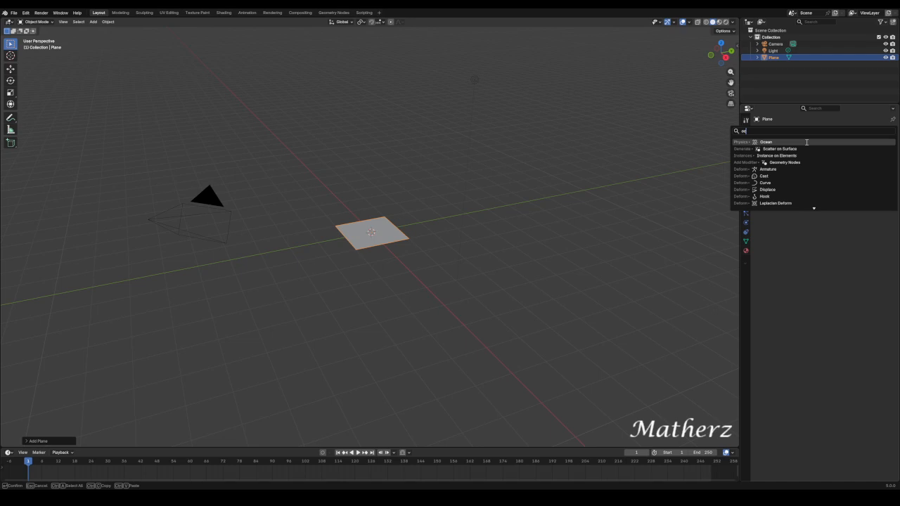
pyautogui.click(806, 142)
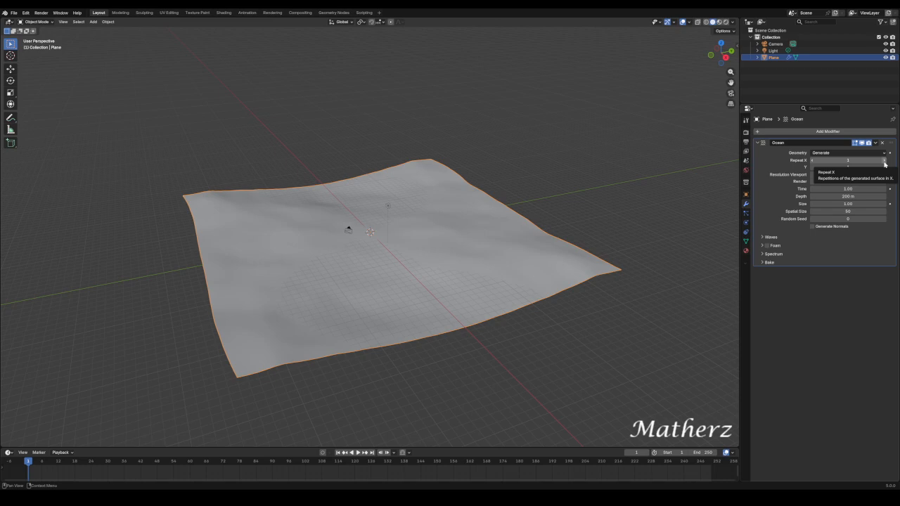
# Set the Ocean modifier's repetitions to 3 in both X and Y
pyautogui.click(884, 161)
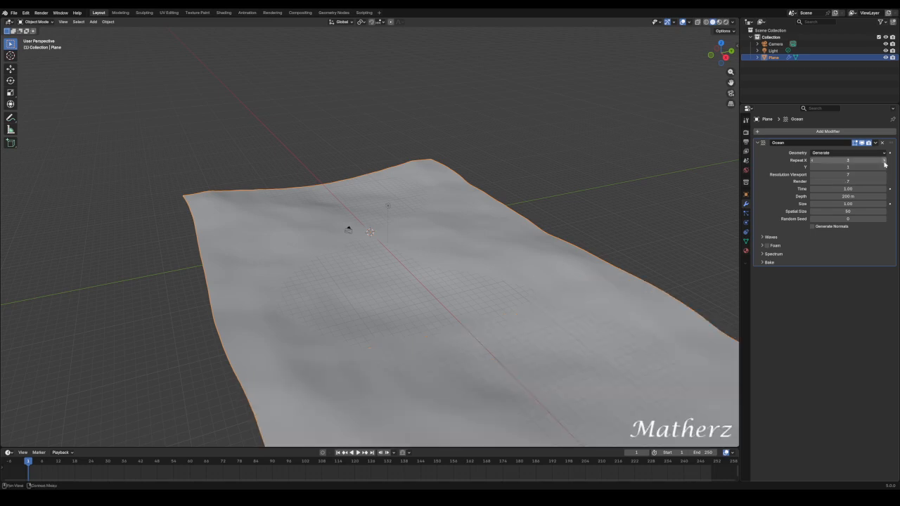
pyautogui.click(884, 167)
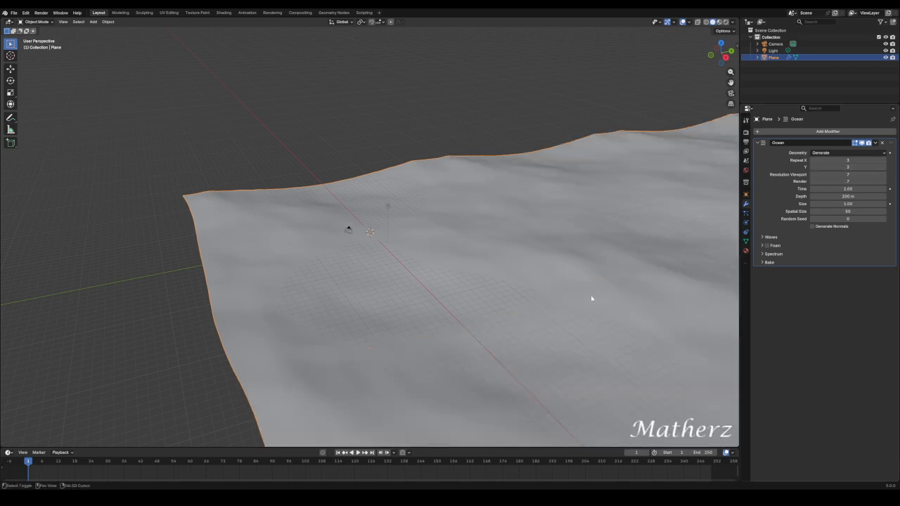
pyautogui.keyDown('shift'); pyautogui.moveTo(591, 299); pyautogui.dragTo(412, 169, button='middle'); pyautogui.keyUp('shift')
pyautogui.scroll(3, 410, 167)
pyautogui.scroll(-6, 399, 201)
pyautogui.moveTo(418, 214); pyautogui.dragTo(440, 249, button='middle')
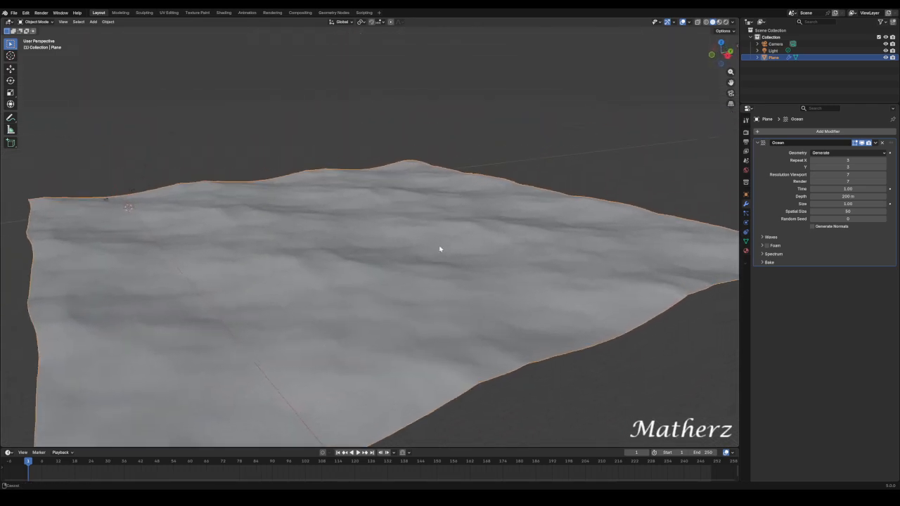
# Switch to the Shading workspace and create a new material for the ocean plane
pyautogui.click(224, 12)
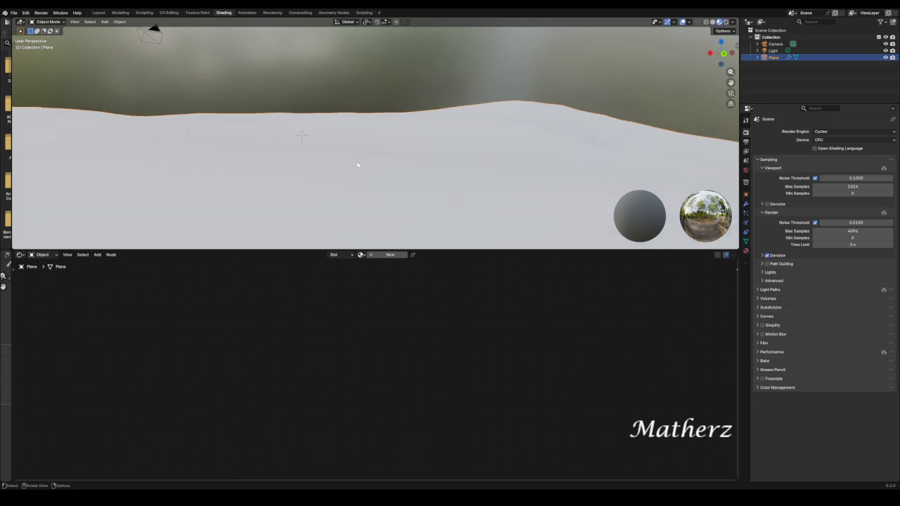
pyautogui.click(390, 254)
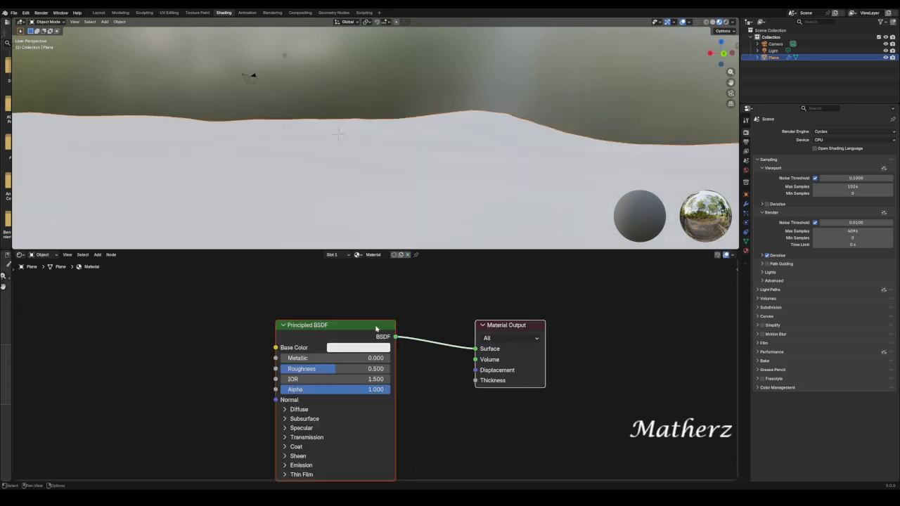
pyautogui.moveTo(375, 328); pyautogui.dragTo(491, 291, button='middle')
pyautogui.moveTo(447, 187)
pyautogui.mouseDown(button='middle')
pyautogui.moveTo(456, 194)
pyautogui.moveTo(453, 183)
pyautogui.moveTo(355, 190)
pyautogui.moveTo(355, 175)
pyautogui.mouseUp(button='middle')
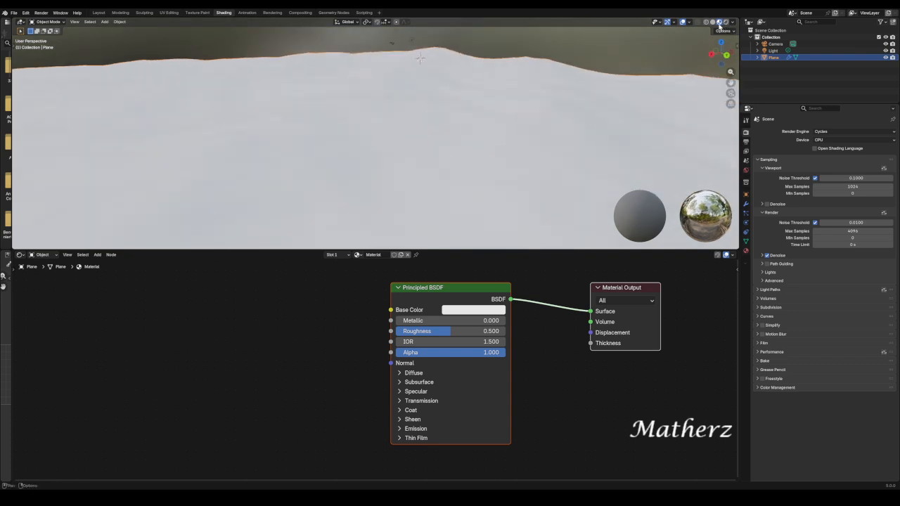
# Add a Gabor Texture node and connect its Value output to the Principled BSDF's Base Color
pyautogui.click(97, 255)
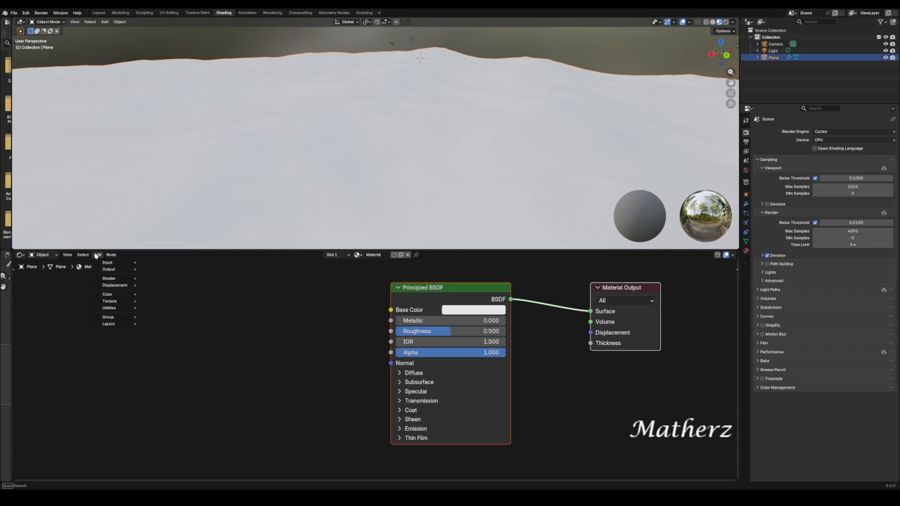
pyautogui.write('ga')
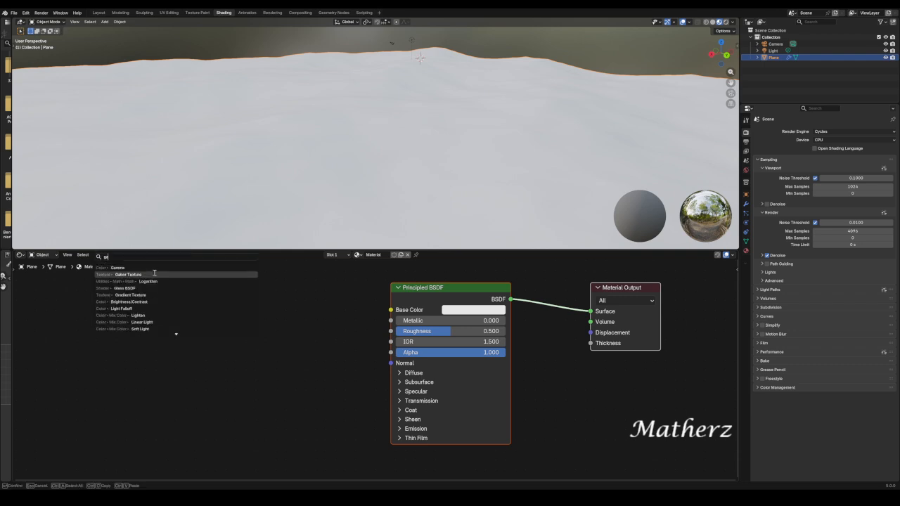
pyautogui.click(126, 274)
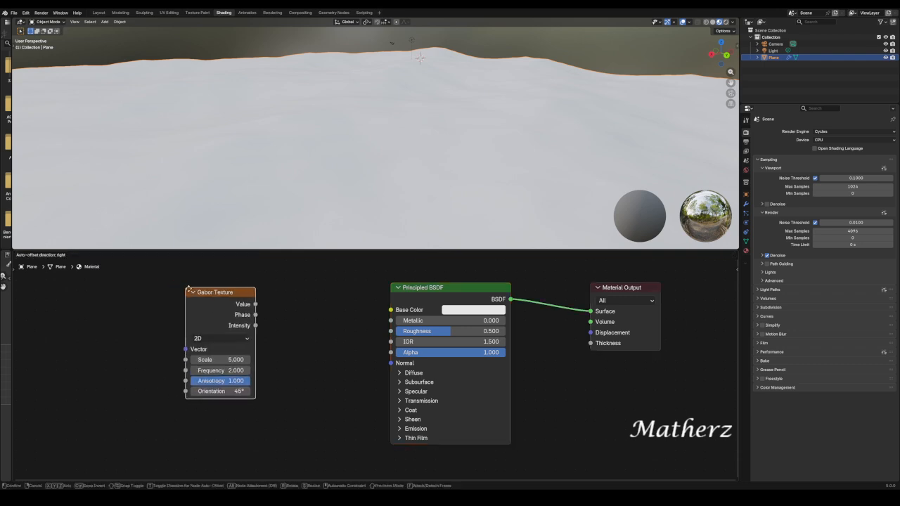
pyautogui.moveTo(288, 327); pyautogui.dragTo(391, 310)
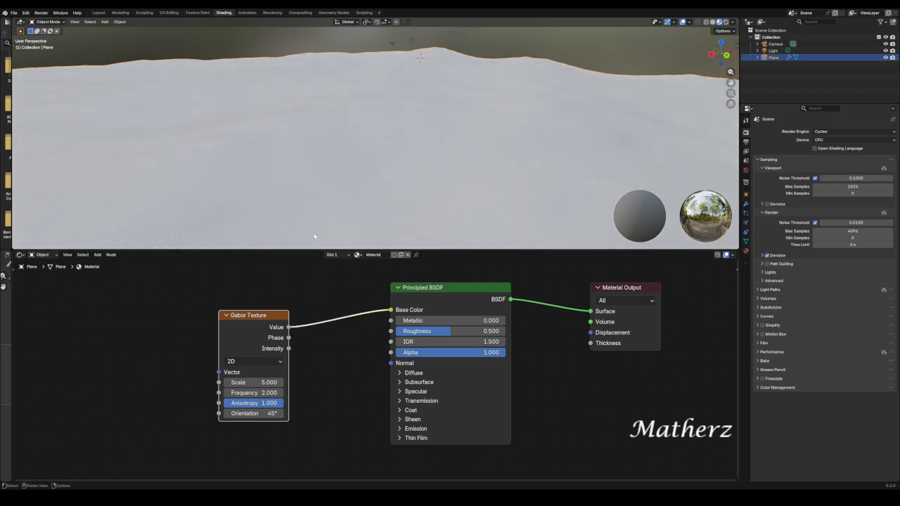
# Set the Gabor Texture's scale to -0.700 and inspect the ripples on the ocean surface
pyautogui.moveTo(263, 383); pyautogui.dragTo(279, 383)
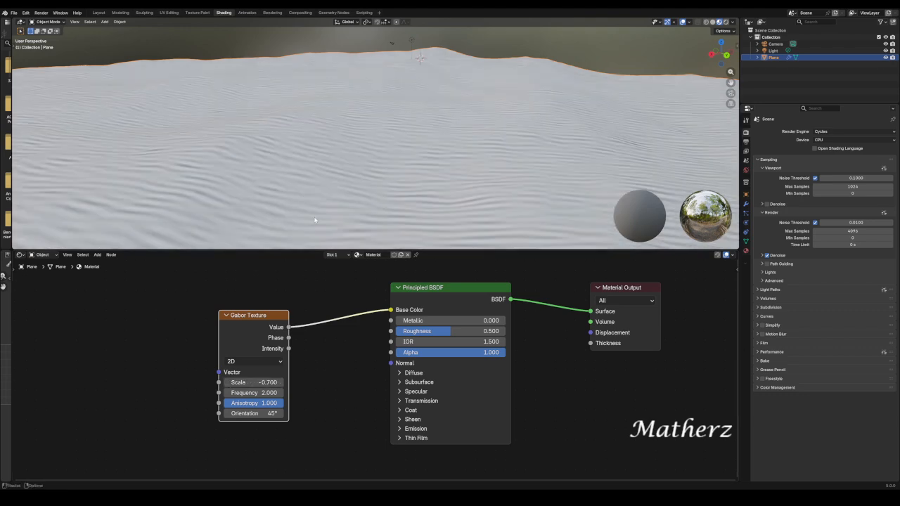
pyautogui.scroll(-5, 361, 168)
pyautogui.scroll(4, 358, 159)
pyautogui.moveTo(483, 172); pyautogui.dragTo(406, 209, button='middle')
pyautogui.moveTo(427, 147); pyautogui.dragTo(458, 164, button='middle')
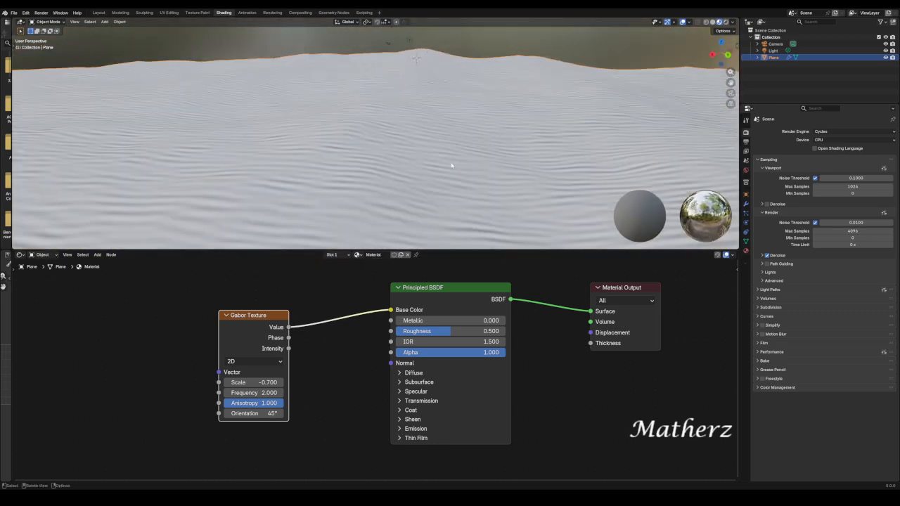
# Switch the Gabor Texture to 3D with frequency 1.100, and move the node farther away from the Principled BSDF
pyautogui.click(257, 362)
pyautogui.click(237, 395)
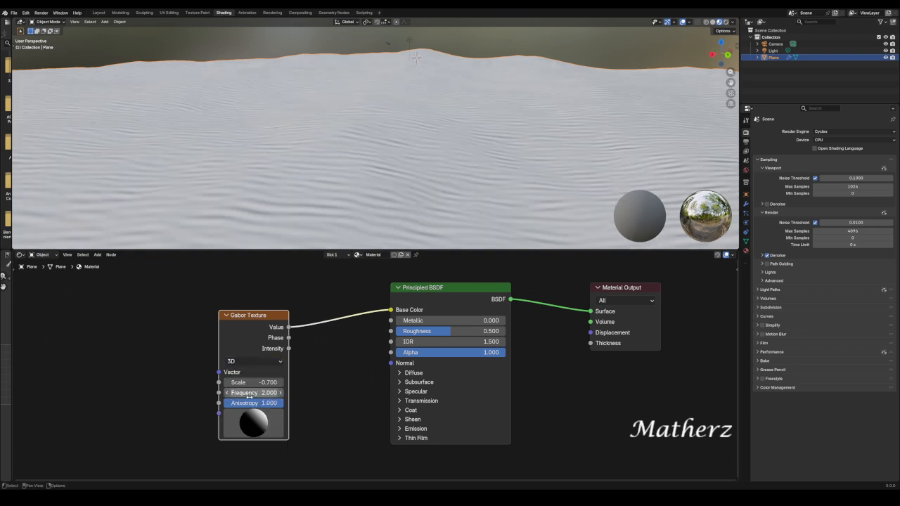
pyautogui.moveTo(253, 392)
pyautogui.mouseDown()
pyautogui.moveTo(288, 392)
pyautogui.moveTo(250, 392)
pyautogui.moveTo(252, 383)
pyautogui.moveTo(240, 382)
pyautogui.mouseUp()
pyautogui.moveTo(269, 314); pyautogui.dragTo(150, 295)
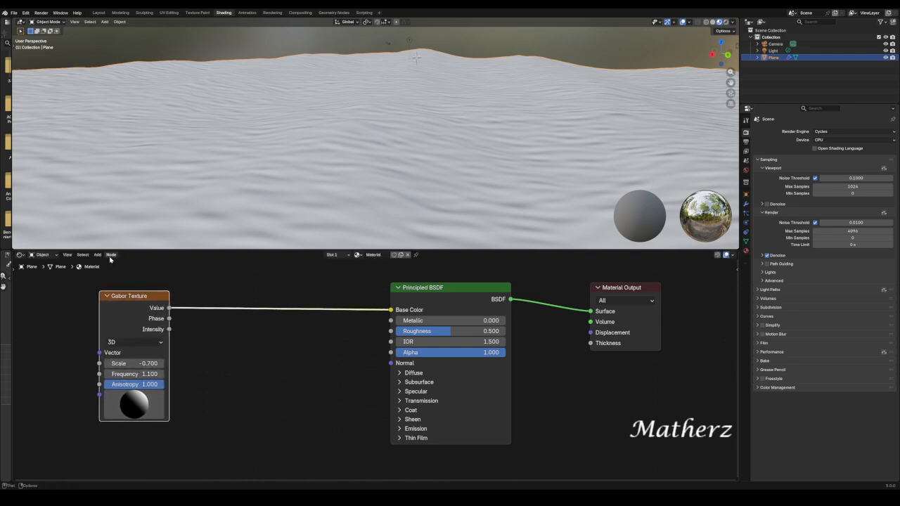
# Insert a Color Ramp node on the link between the Gabor Texture and the Principled BSDF
pyautogui.click(97, 255)
pyautogui.write('col')
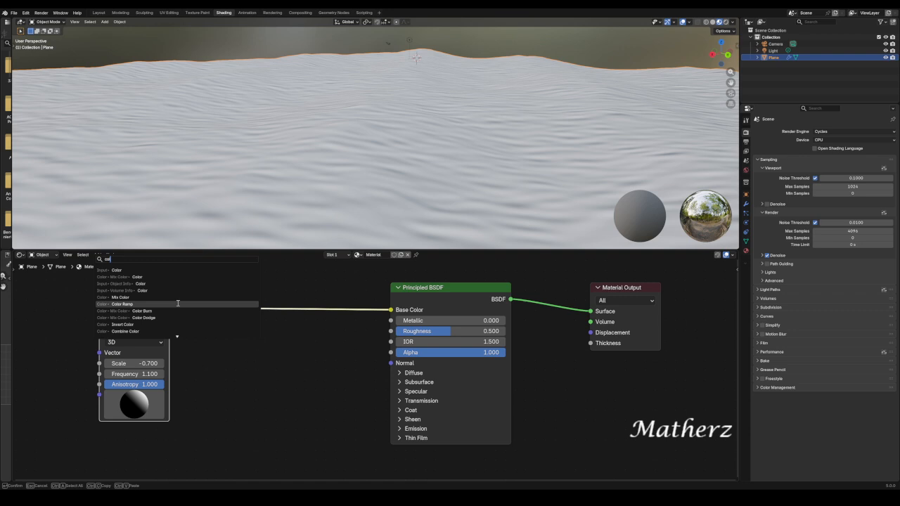
pyautogui.click(178, 302)
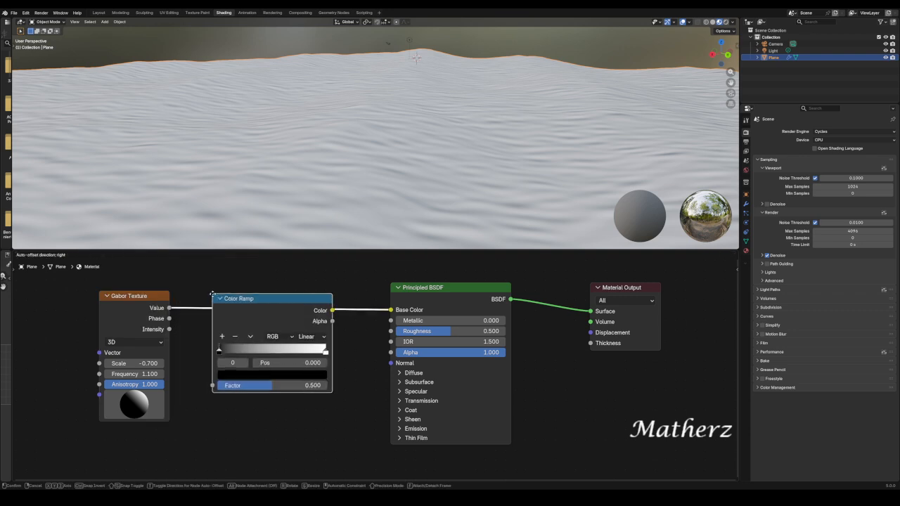
# Add a middle stop at position 0.500 to the Color Ramp and colour it light blue (#6D9FBC)
pyautogui.click(256, 352)
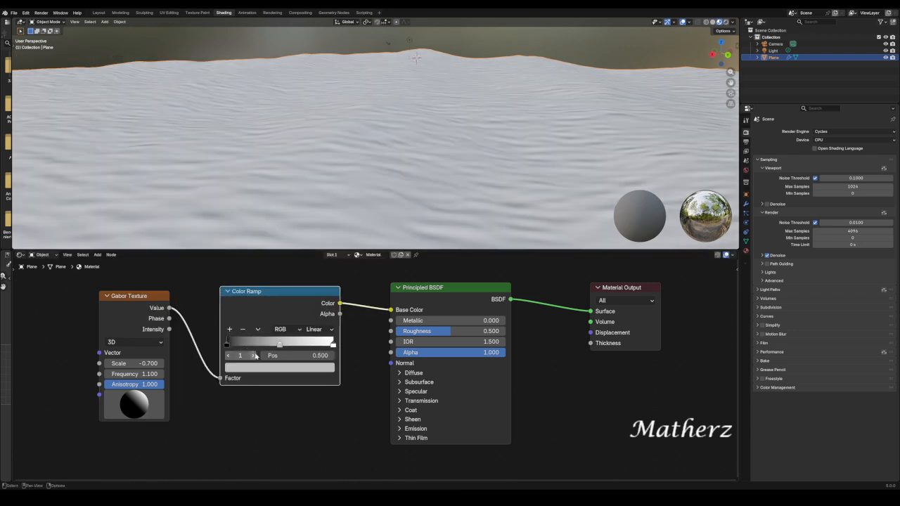
pyautogui.click(271, 366)
pyautogui.moveTo(280, 227)
pyautogui.mouseDown()
pyautogui.moveTo(290, 217)
pyautogui.moveTo(275, 220)
pyautogui.mouseUp()
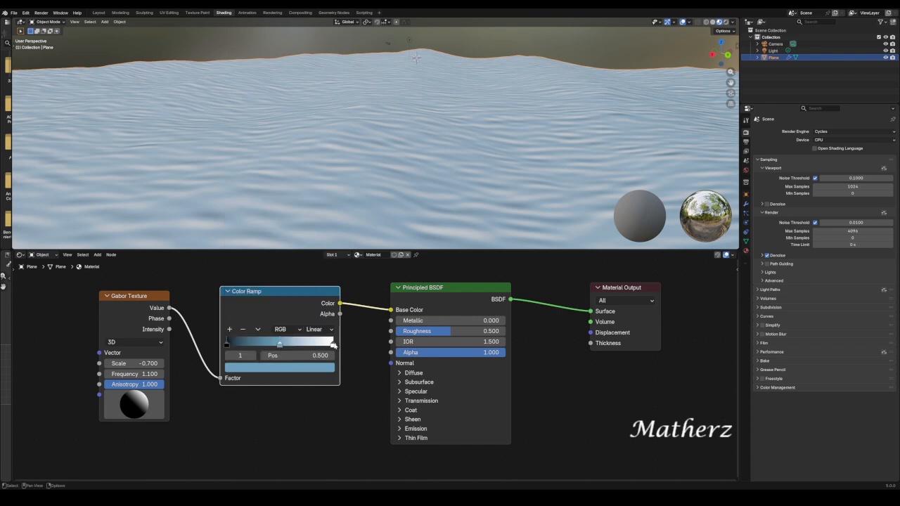
# Add a teal-green stop to the Color Ramp between black and blue, and place the blue stop at 0.557
pyautogui.click(230, 329)
pyautogui.click(261, 369)
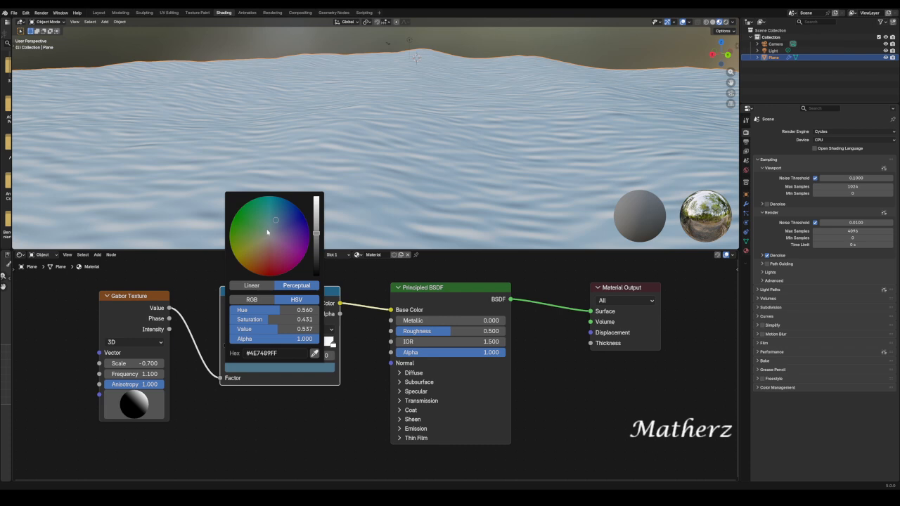
pyautogui.moveTo(267, 232)
pyautogui.mouseDown()
pyautogui.moveTo(259, 230)
pyautogui.moveTo(267, 221)
pyautogui.mouseUp()
pyautogui.moveTo(281, 345); pyautogui.dragTo(250, 347)
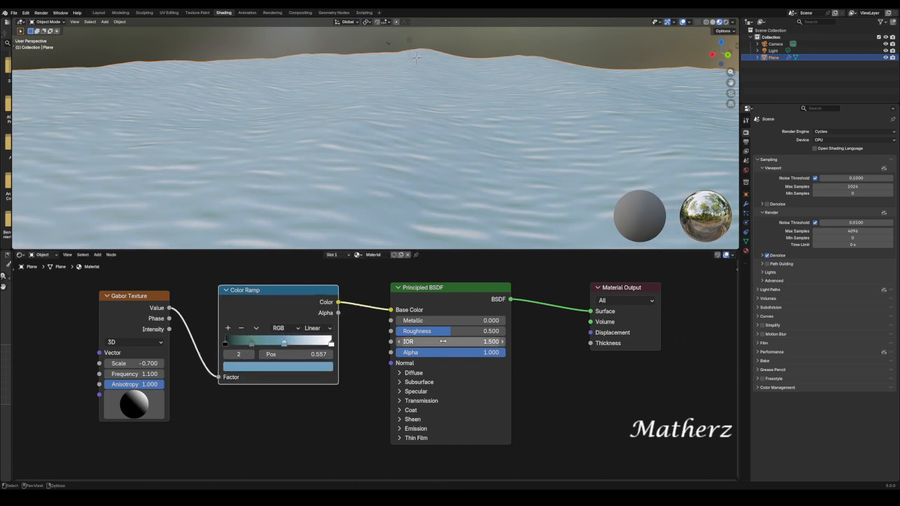
# Set the Principled BSDF's roughness to 0, metallic to 0.746 and alpha to 0.749, and inspect the water surface
pyautogui.moveTo(447, 334); pyautogui.dragTo(500, 322)
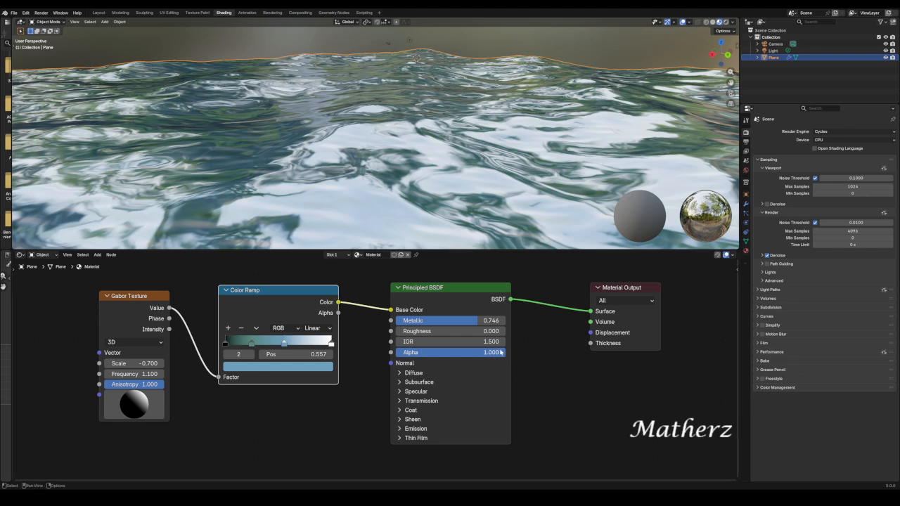
pyautogui.moveTo(502, 356); pyautogui.dragTo(478, 355)
pyautogui.scroll(-8, 457, 218)
pyautogui.scroll(8, 458, 218)
pyautogui.moveTo(412, 155); pyautogui.dragTo(386, 192, button='middle')
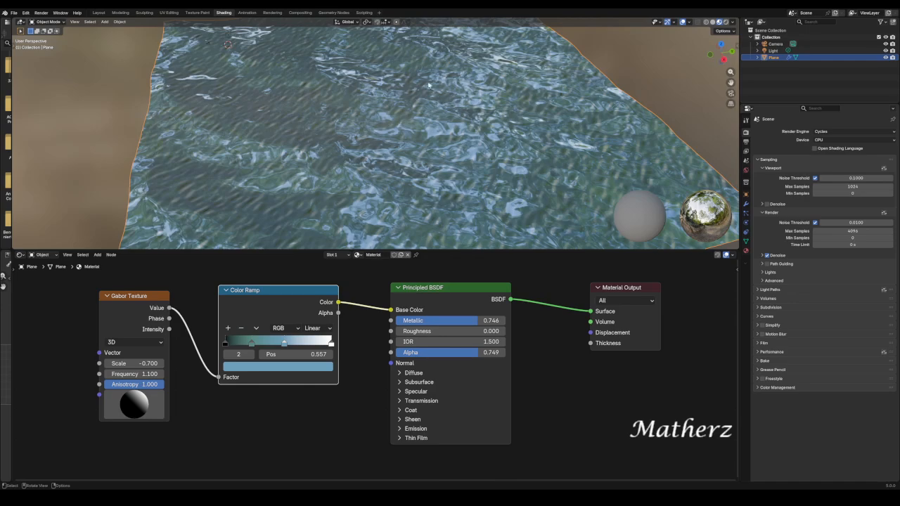
pyautogui.moveTo(429, 86); pyautogui.dragTo(431, 140, button='middle')
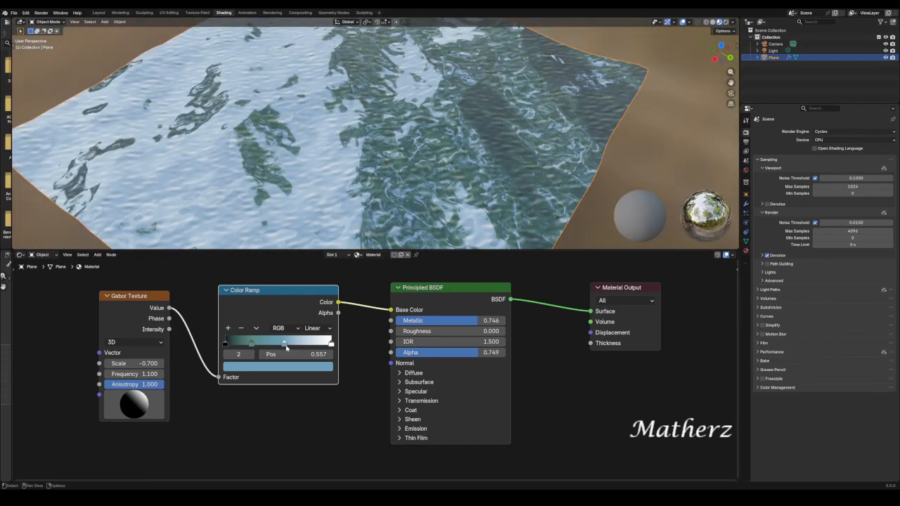
# Try a muted beige (#BCAB96) on the Color Ramp's blue stop, and undo the recolouring
pyautogui.click(279, 369)
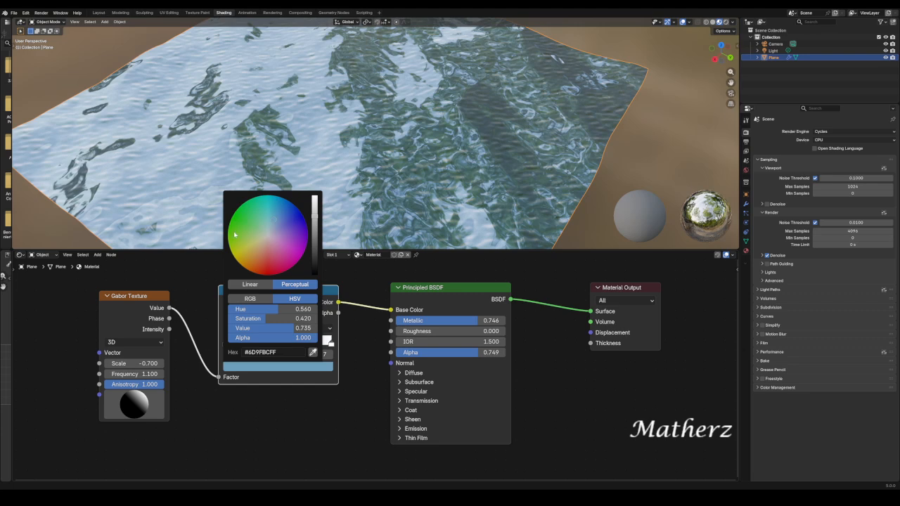
pyautogui.moveTo(234, 234); pyautogui.dragTo(241, 309)
pyautogui.moveTo(233, 255); pyautogui.dragTo(262, 241)
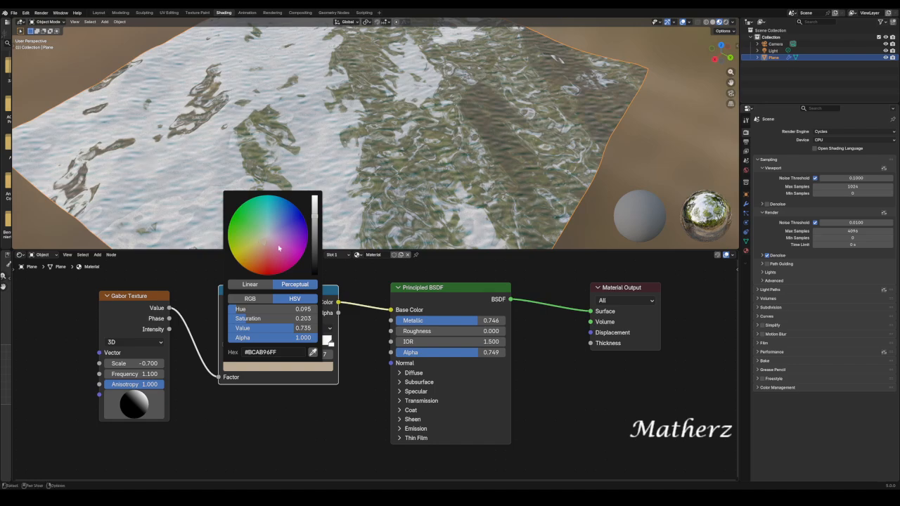
pyautogui.hotkey('ctrl', 'z')
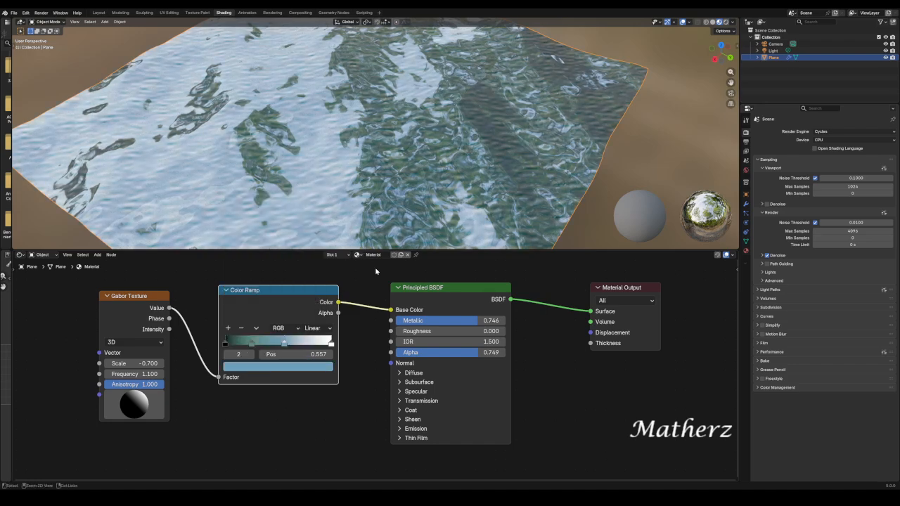
# Move the Color Ramp's blue stop to position 0.600
pyautogui.moveTo(481, 131); pyautogui.dragTo(401, 163, button='middle')
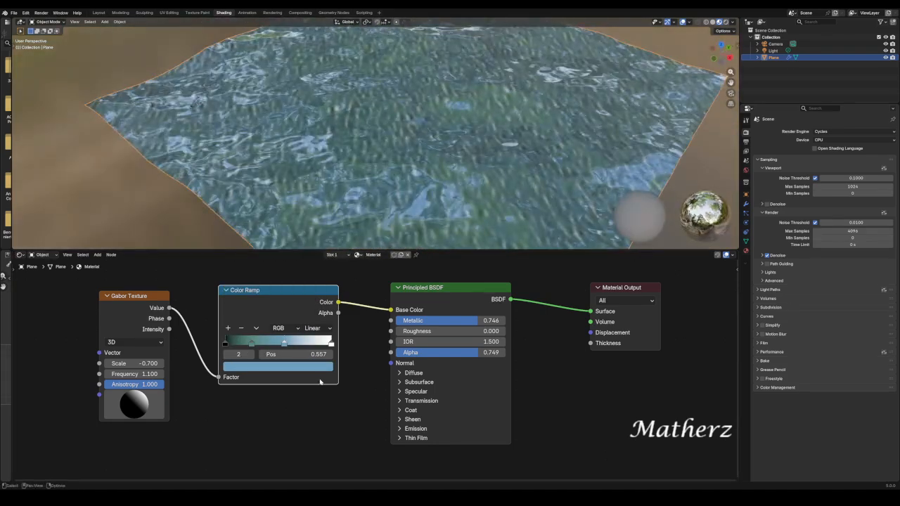
pyautogui.moveTo(285, 347)
pyautogui.mouseDown()
pyautogui.moveTo(305, 347)
pyautogui.moveTo(293, 346)
pyautogui.mouseUp()
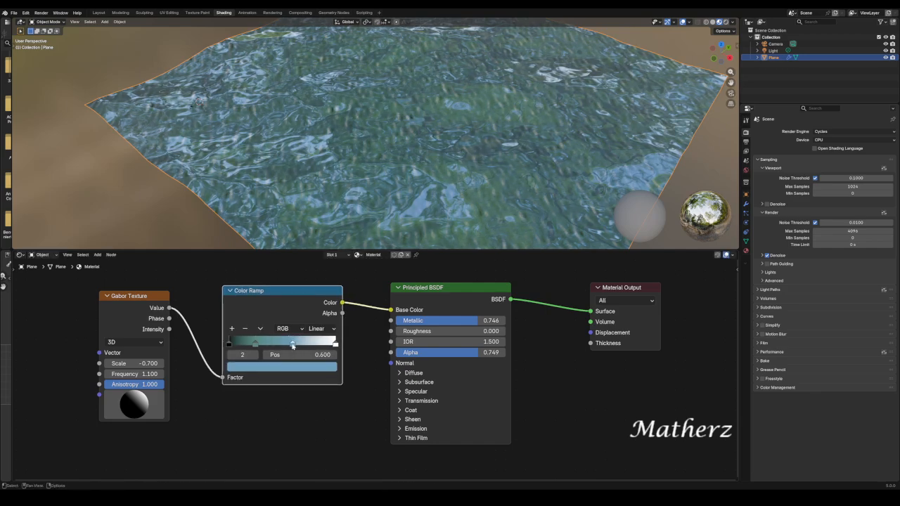
# Add a cube mesh to the scene at the centre of the ocean plane
pyautogui.moveTo(575, 82); pyautogui.dragTo(215, 22, button='middle')
pyautogui.click(104, 21)
pyautogui.moveTo(120, 28)
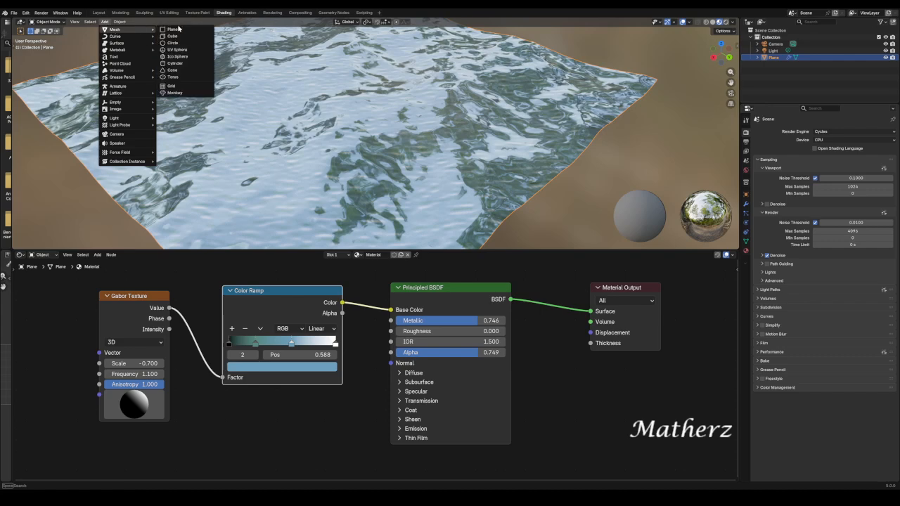
pyautogui.click(181, 38)
pyautogui.scroll(-6, 494, 191)
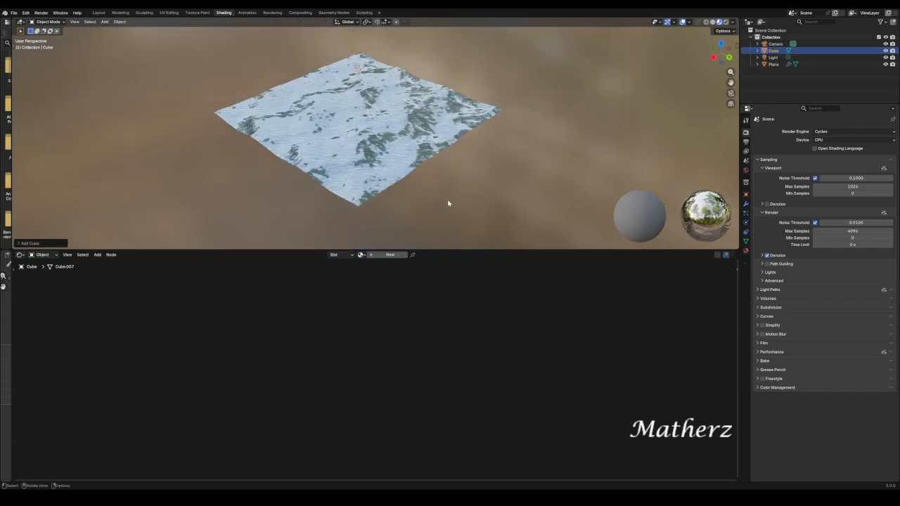
# Resize the cube and lower it about 29 m along the Z axis beneath the ocean surface
pyautogui.moveTo(447, 201); pyautogui.dragTo(431, 139, button='middle')
pyautogui.press('s')
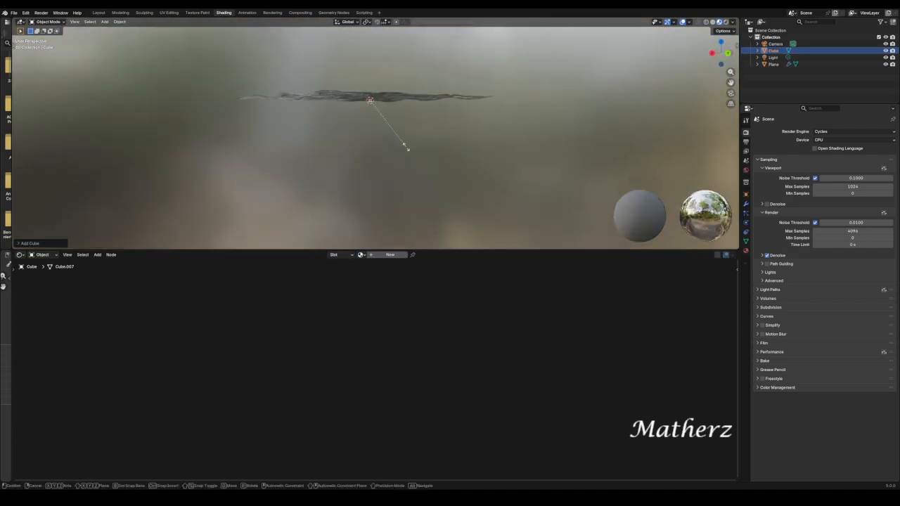
pyautogui.click(424, 137)
pyautogui.press('g')
pyautogui.press('z')
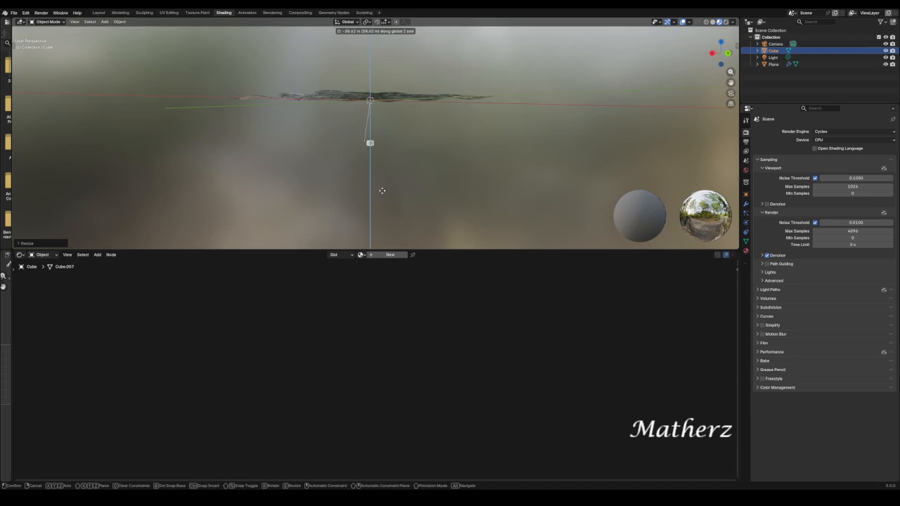
pyautogui.click(381, 192)
# Move the cube along the X axis and inspect the water surface up close for its transparency
pyautogui.moveTo(382, 192); pyautogui.dragTo(432, 168, button='middle')
pyautogui.press('g')
pyautogui.press('x')
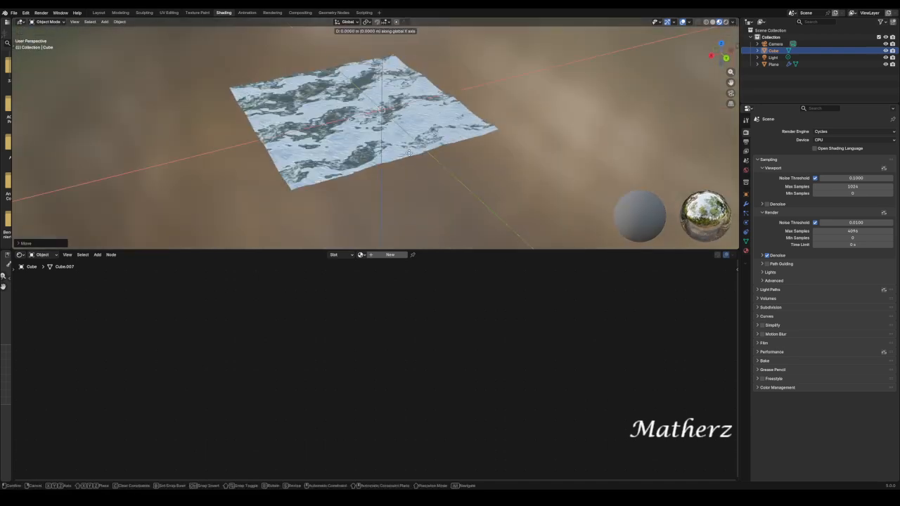
pyautogui.click(386, 171)
pyautogui.scroll(8, 347, 199)
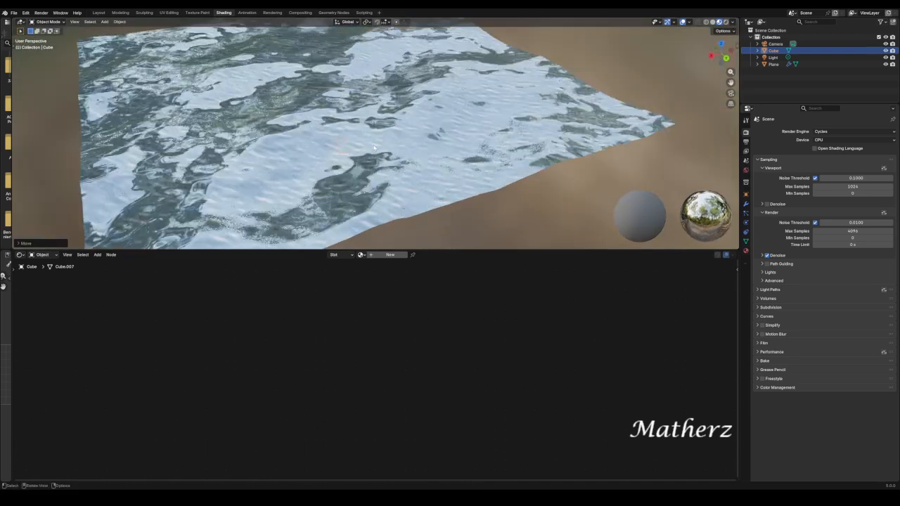
pyautogui.moveTo(347, 199); pyautogui.dragTo(416, 171, button='middle')
pyautogui.scroll(3, 414, 169)
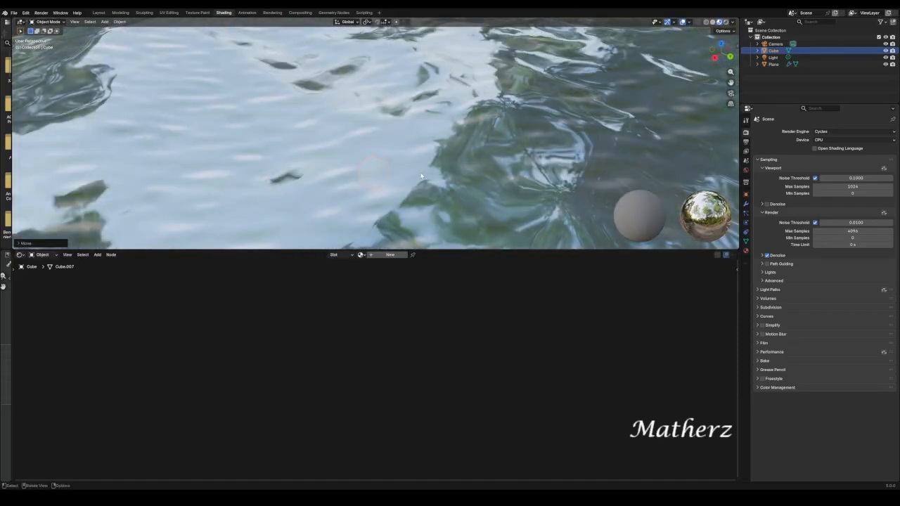
# Set the ocean material's Principled BSDF alpha to 1.000 and deselect the plane
pyautogui.click(451, 203)
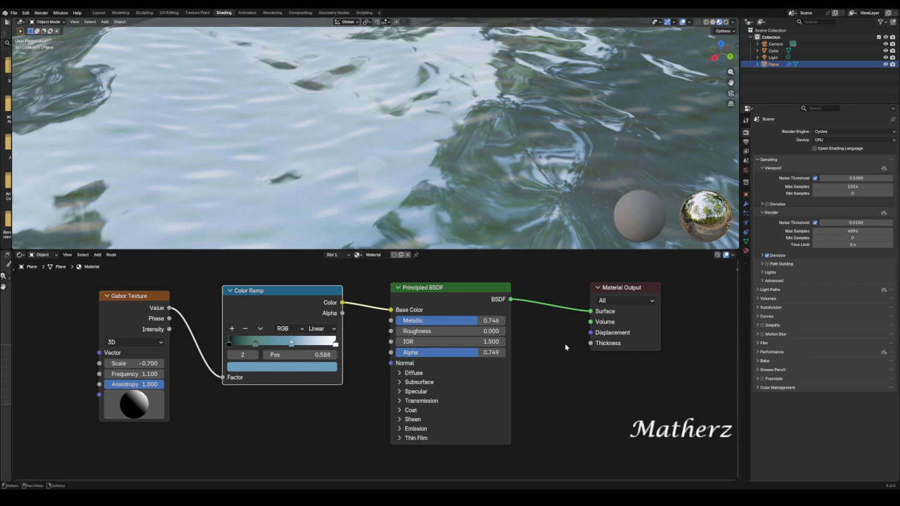
pyautogui.moveTo(476, 356); pyautogui.dragTo(504, 352)
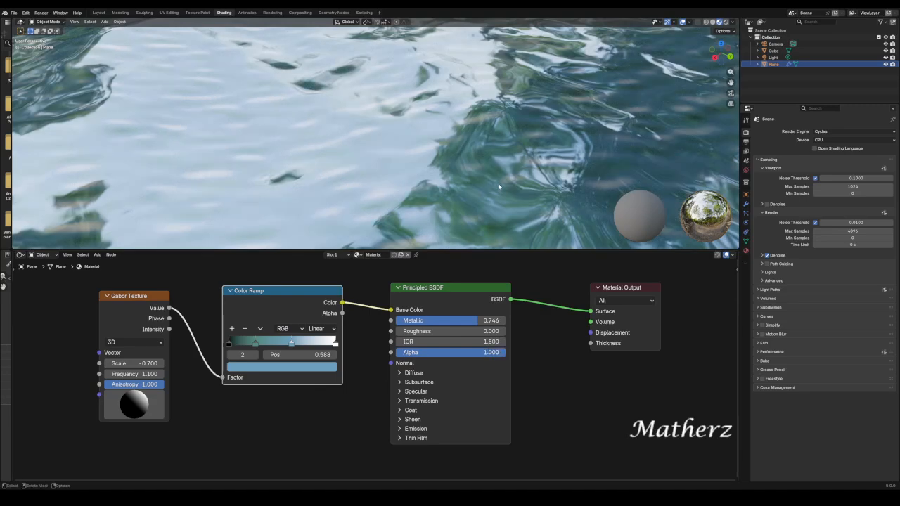
pyautogui.scroll(-5, 505, 189)
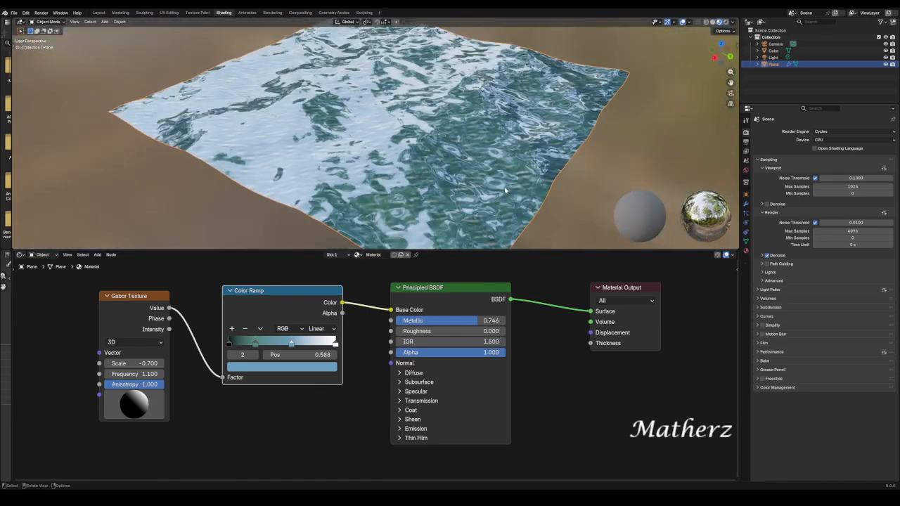
pyautogui.click(642, 135)
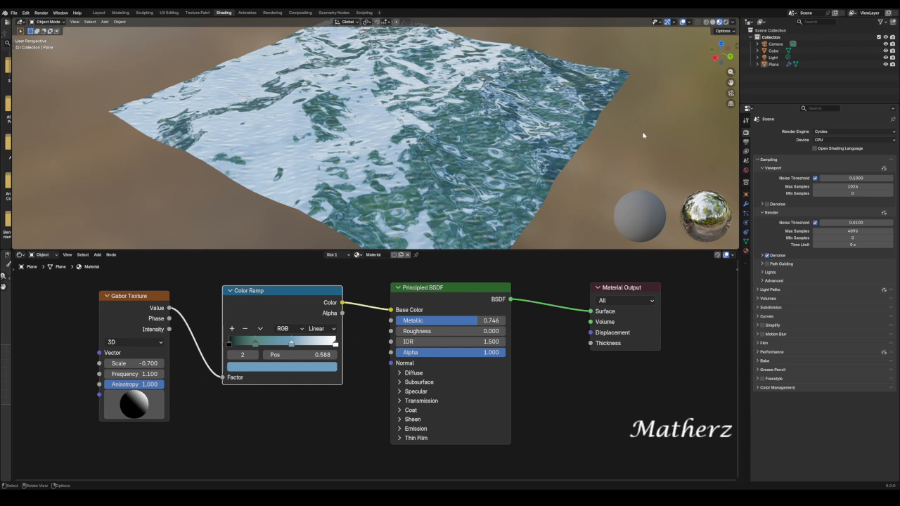